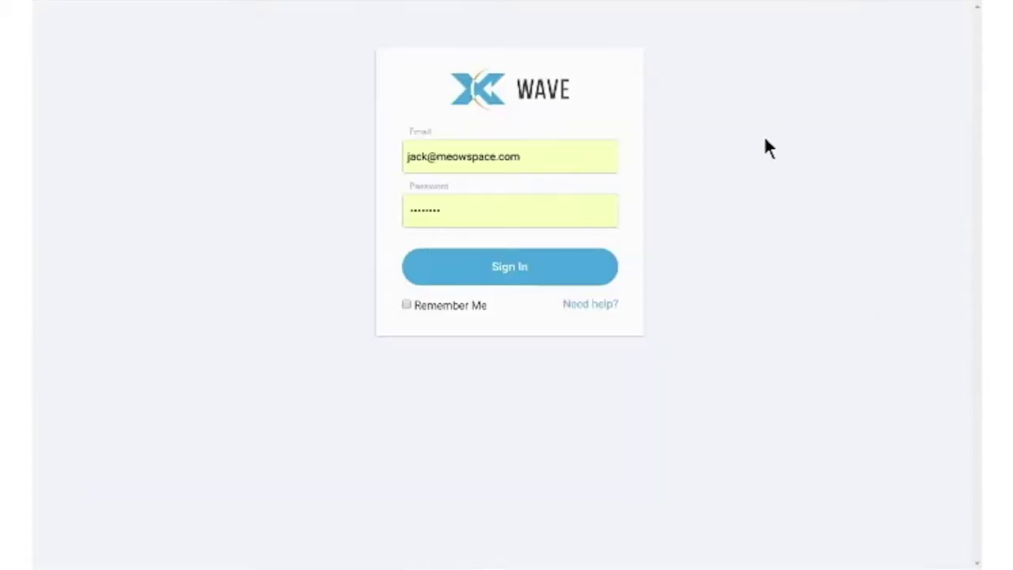
Sign in to the WAVE portal using the saved email and password
left_click(512, 272)
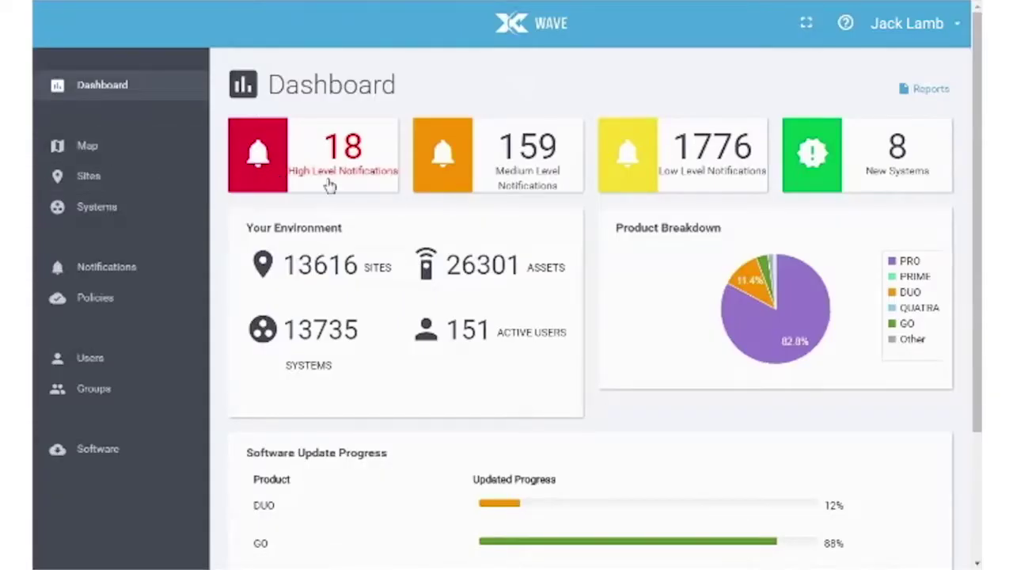
Open the New Systems list of newly installed Quatra systems from the Dashboard
left_click(877, 190)
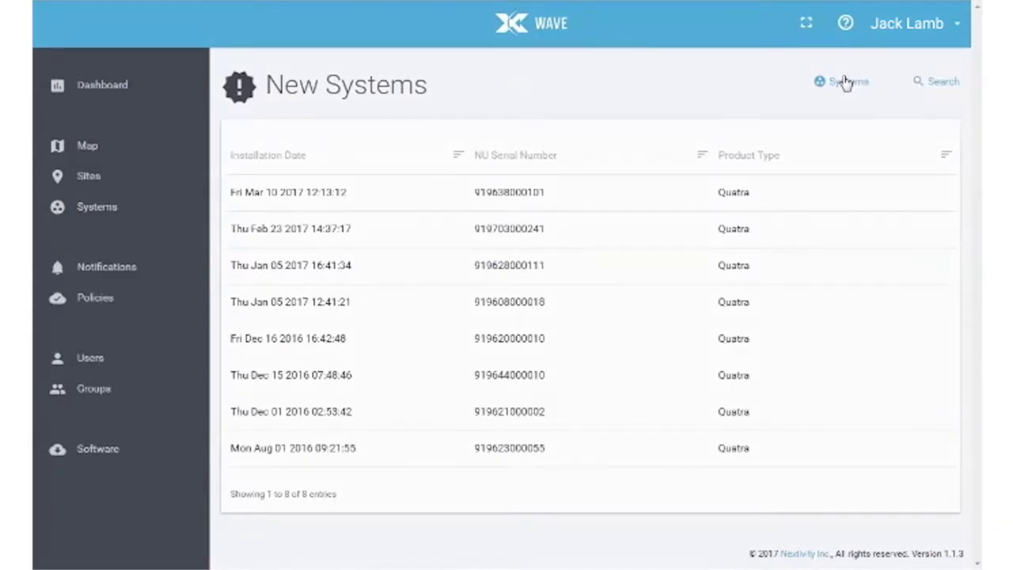
Enter site name 'NextivityInc HQ', the site owner's name, and company 'Nextivity Inc'
left_click(497, 192)
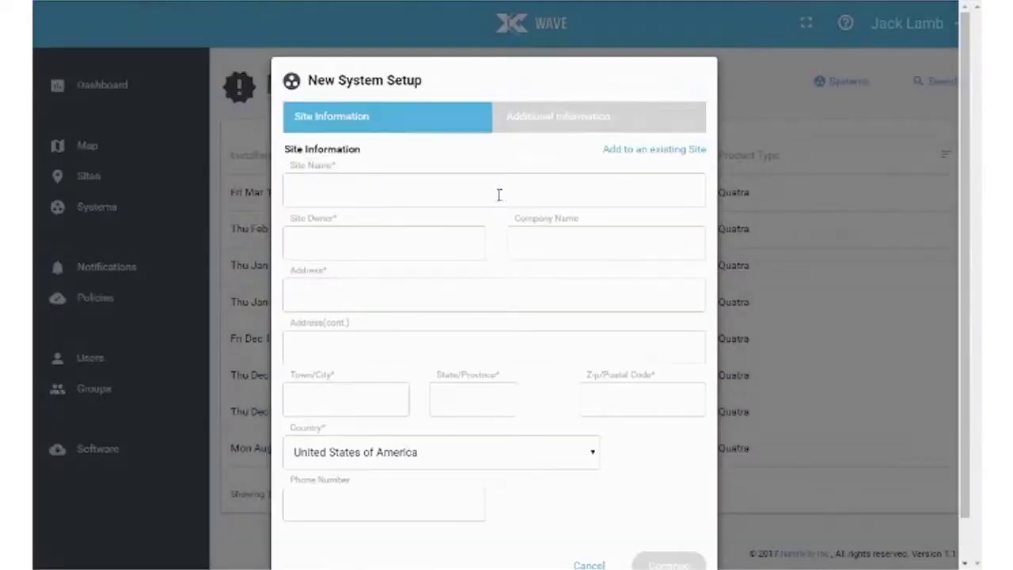
left_click(380, 189)
type("NextivityInc HQ")
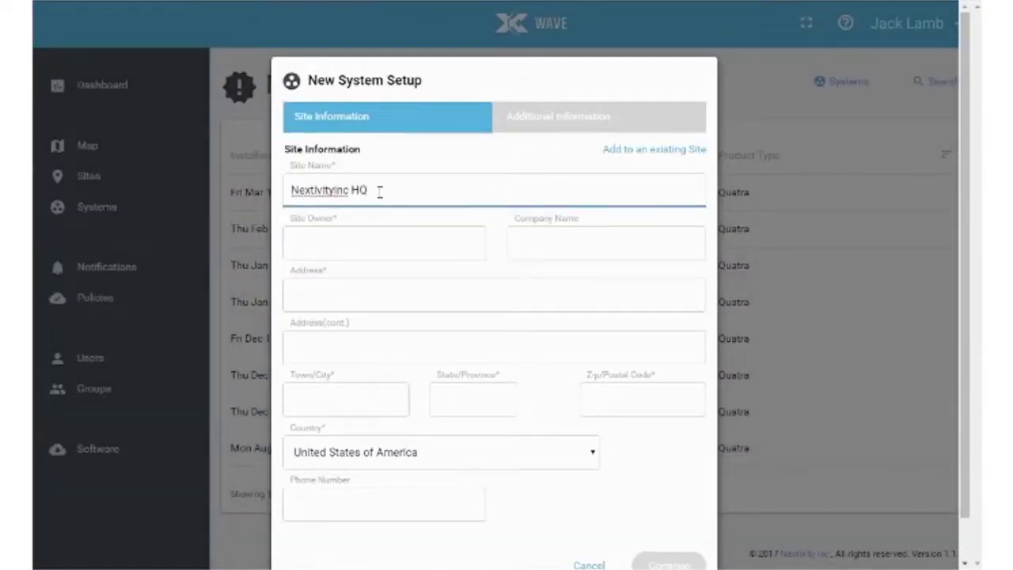
left_click(391, 248)
type("Steve V")
left_click(535, 243)
type("Nextivity Inc.")
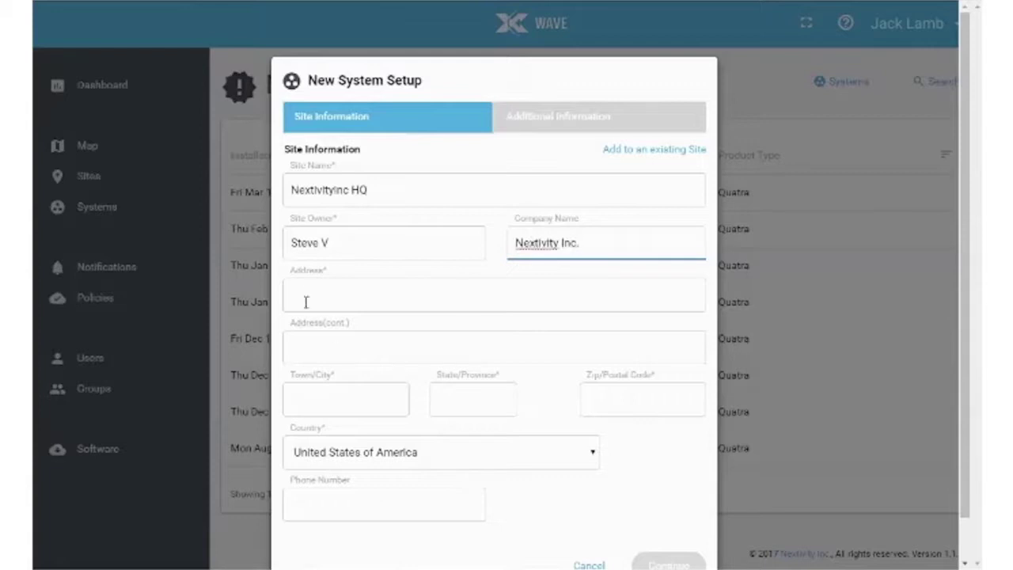
Fill in the site's street address, city, state, zip code and phone number
left_click(305, 301)
type("16550 West Bernardo Drive")
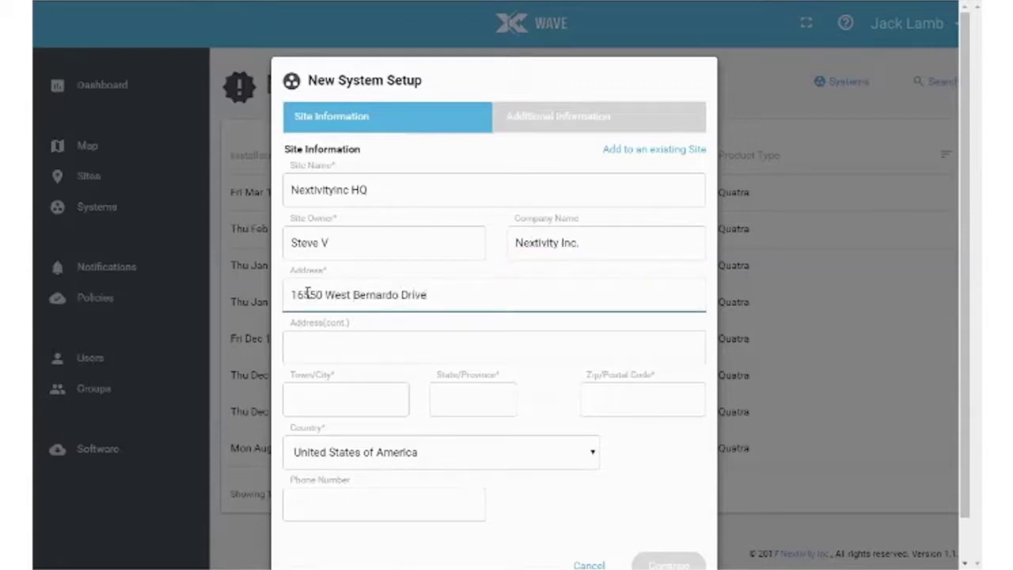
left_click(332, 396)
type("San Diego")
left_click(454, 399)
type("CA")
left_click(604, 400)
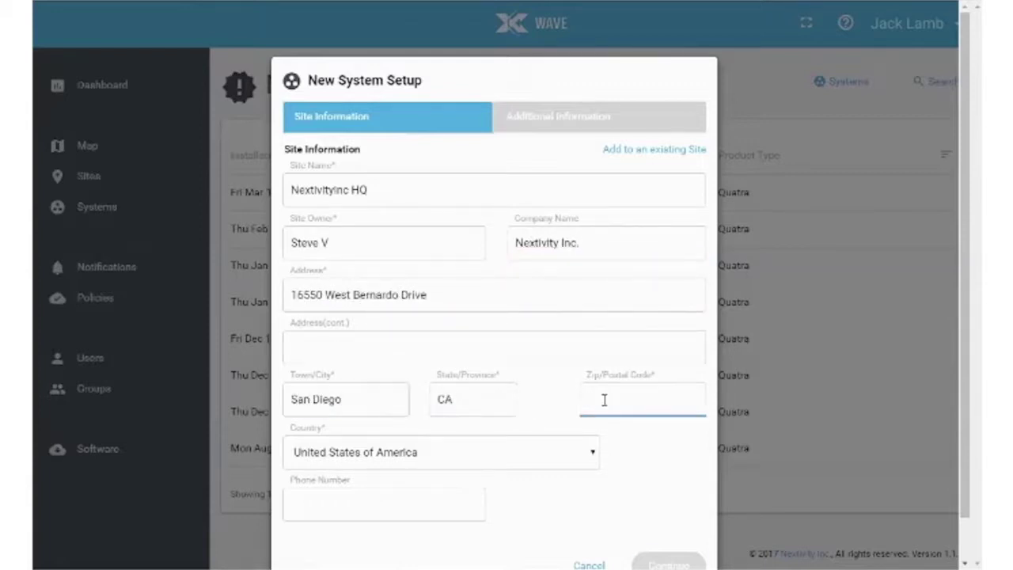
type("92127")
left_click(357, 502)
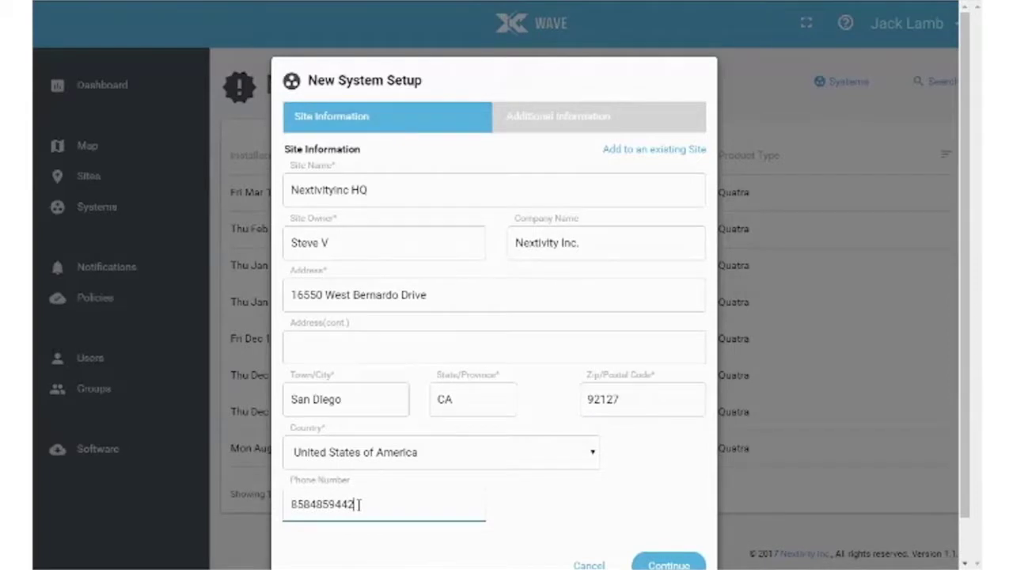
Continue to system details and name the system 'Engineering Bay'
left_click(669, 564)
left_click(441, 197)
type("Engineering Bay")
left_click(655, 249)
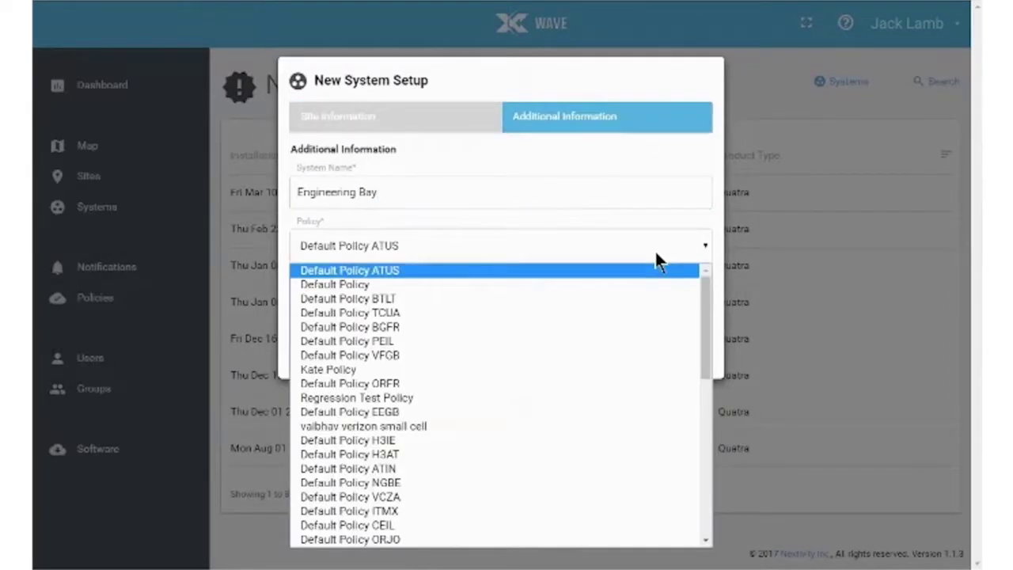
Select Default Policy (Console alerts only) as Engineering Bay's policy
scroll(475, 423, "down", 5)
scroll(477, 419, "up", 4)
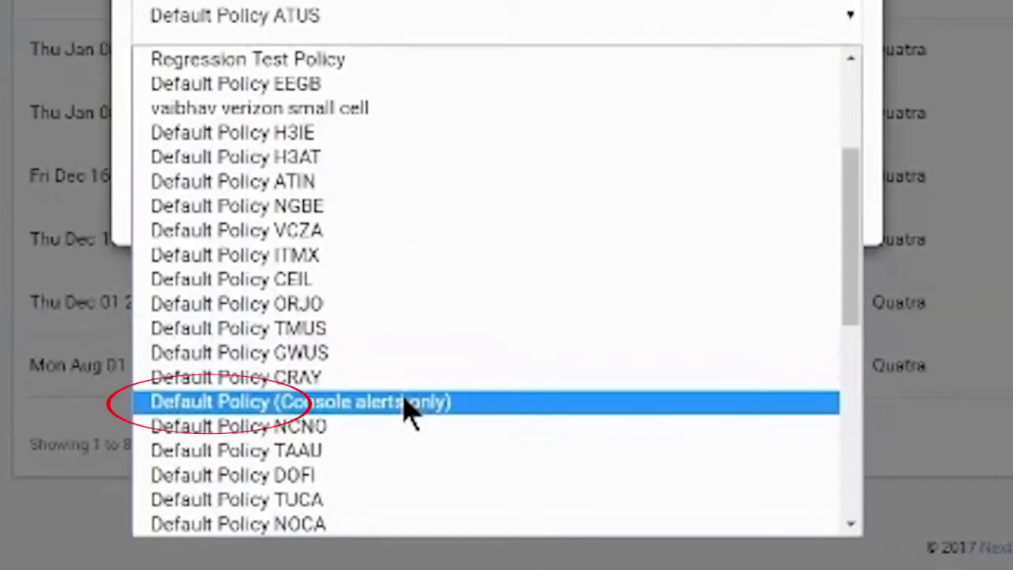
left_click(404, 401)
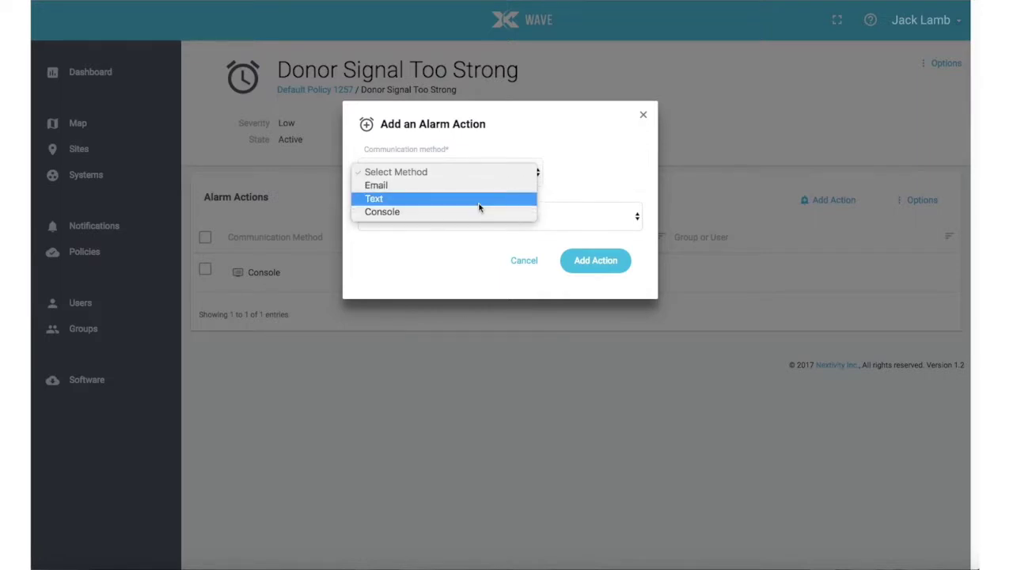
left_click(478, 208)
left_click(475, 212)
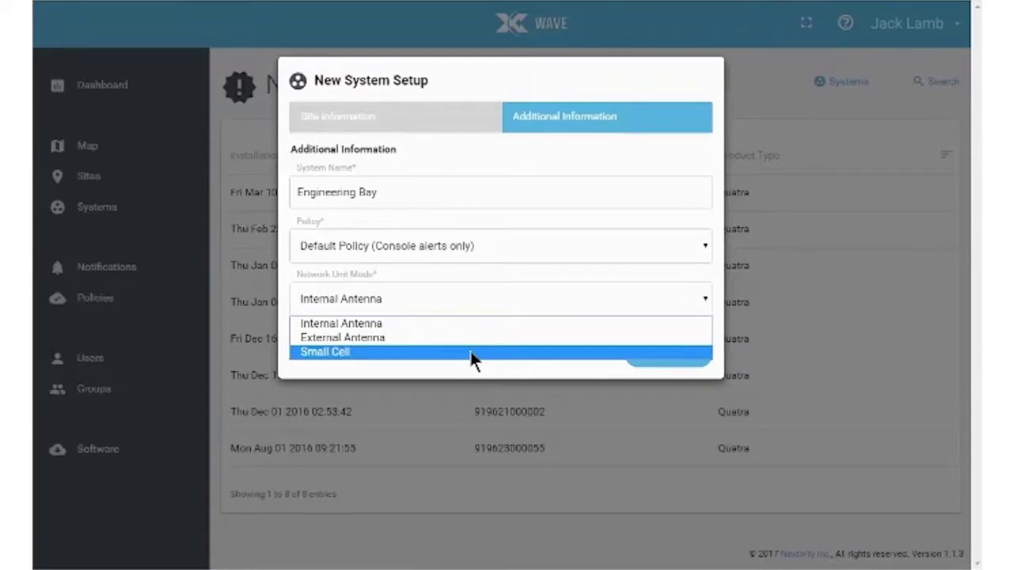
Set Network Unit Mode to External Antenna and add the Engineering Bay system
left_click(478, 341)
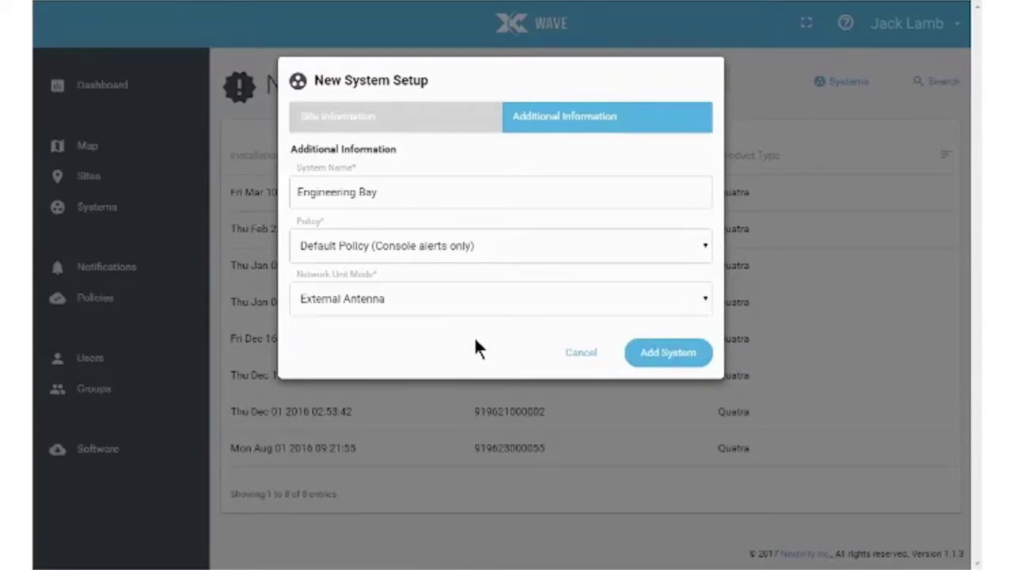
left_click(691, 352)
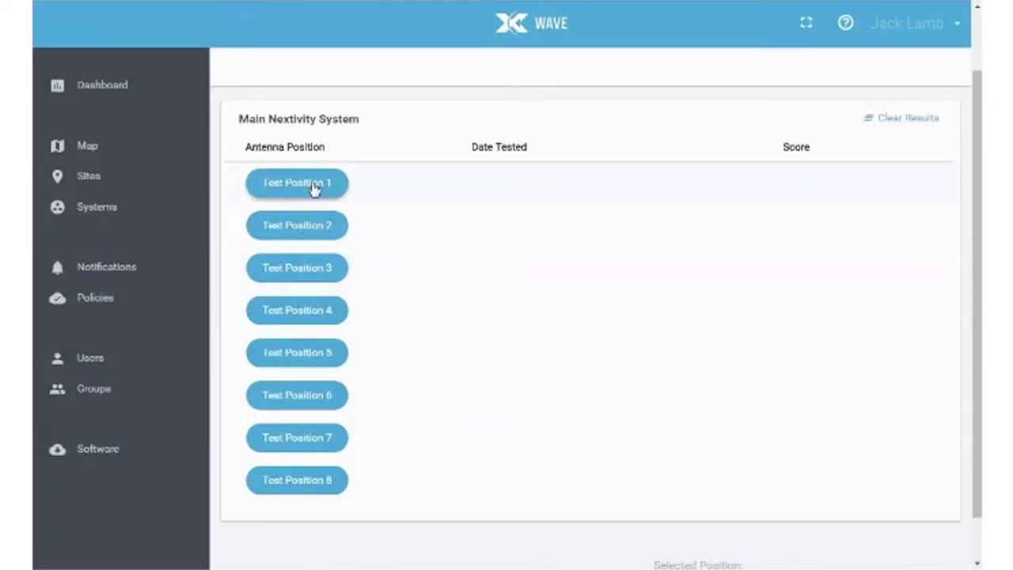
Test antenna positions and save Position 3 (score 66.17272) as the selected position
left_click(314, 186)
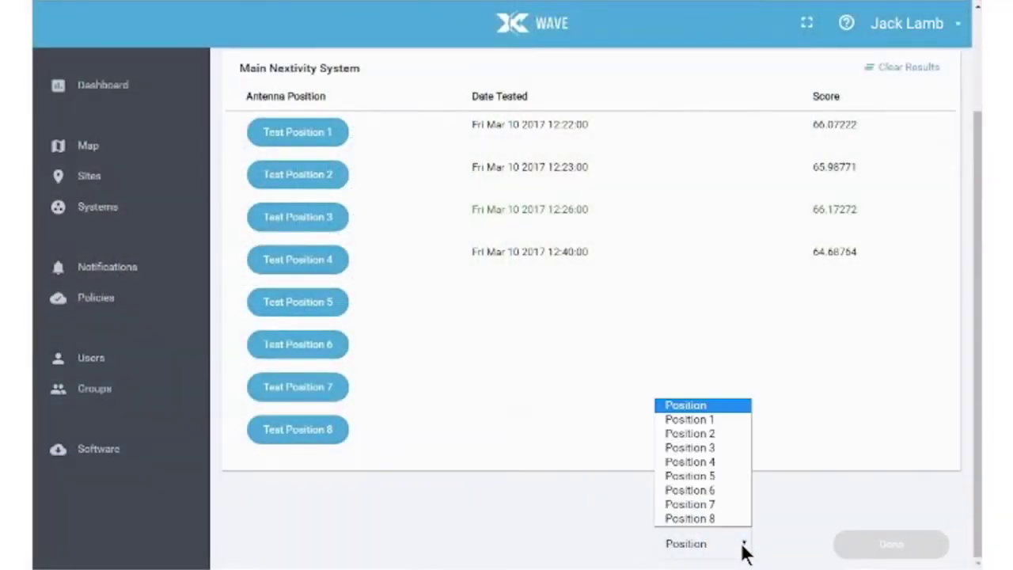
left_click(694, 446)
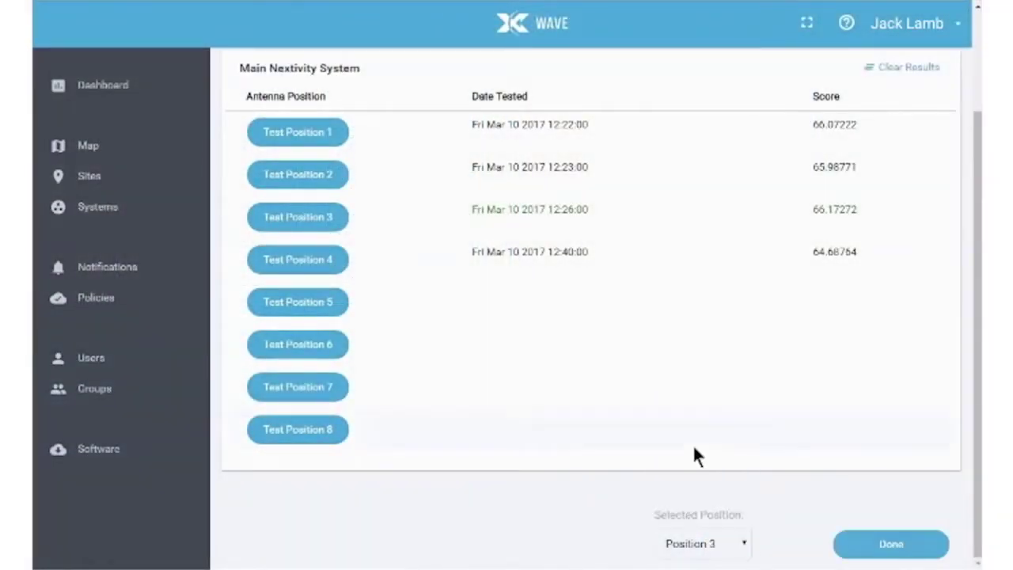
left_click(900, 549)
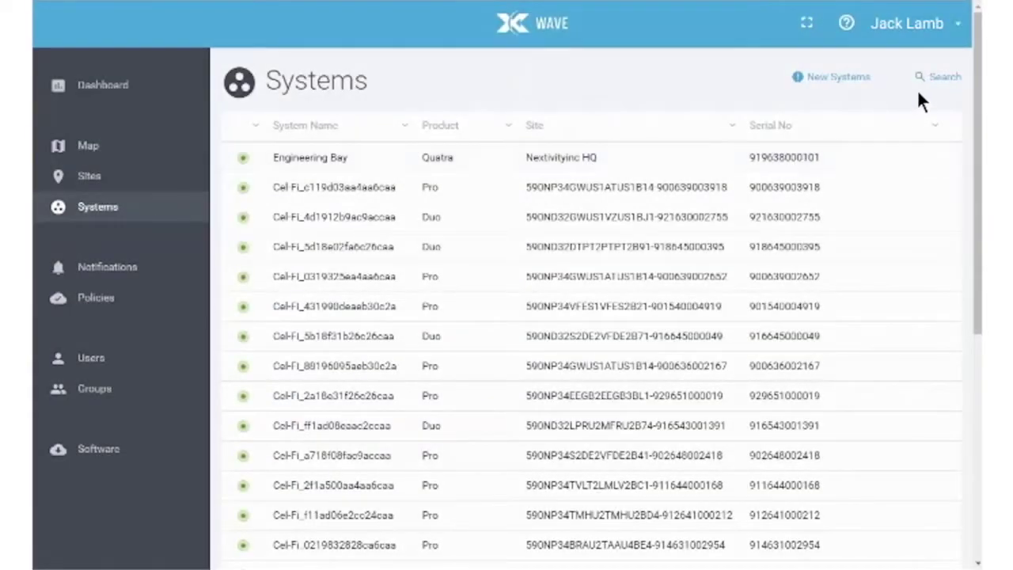
Search the systems list for serial 000101
left_click(939, 80)
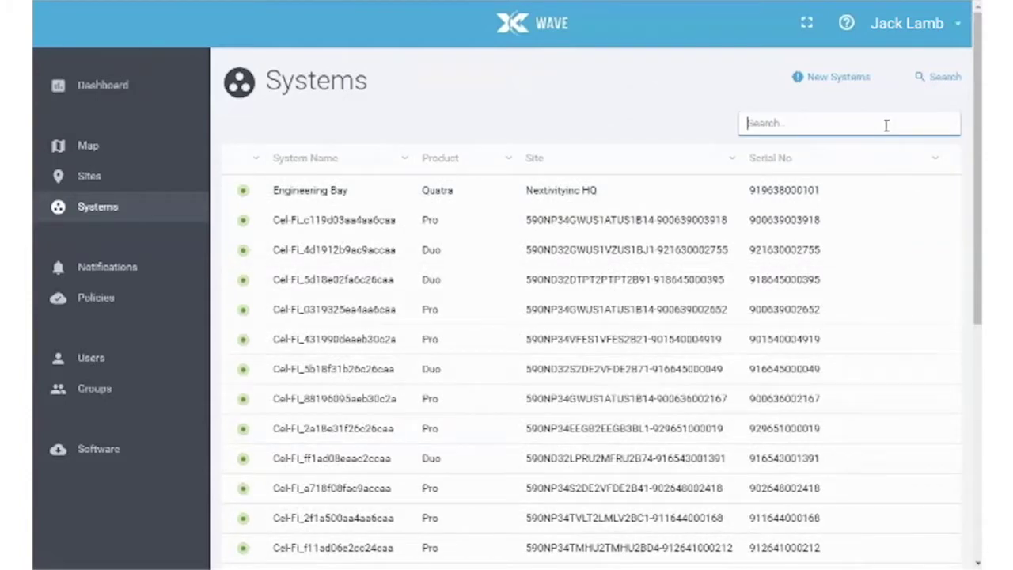
type("000101")
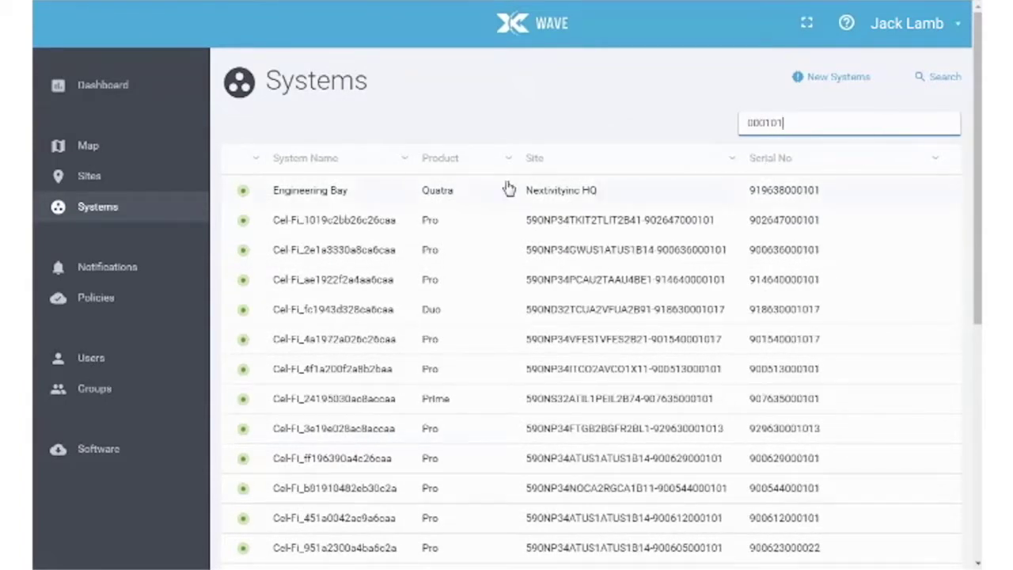
left_click(320, 197)
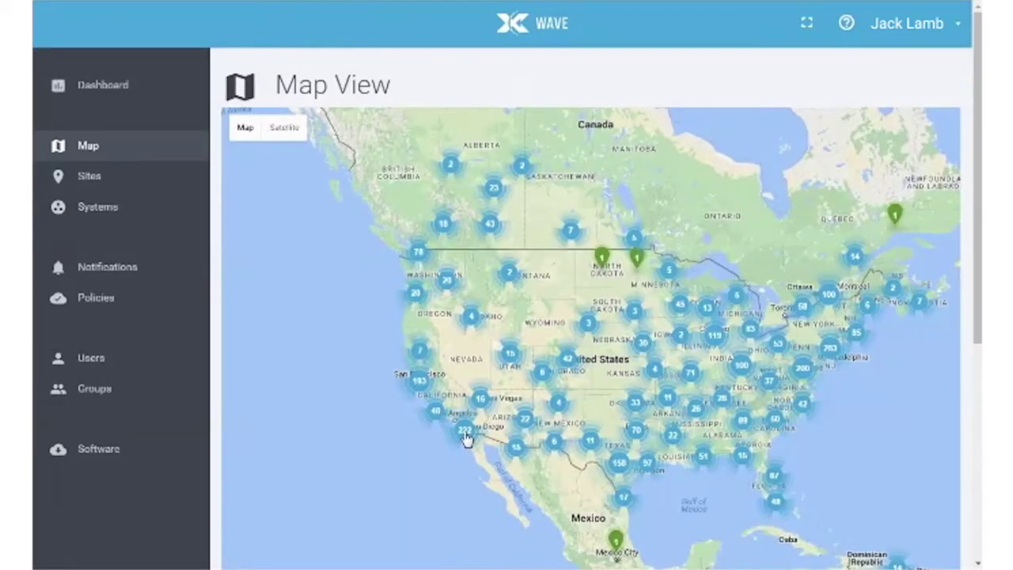
Zoom the map into the 222-system cluster near Los Angeles
left_click(465, 433)
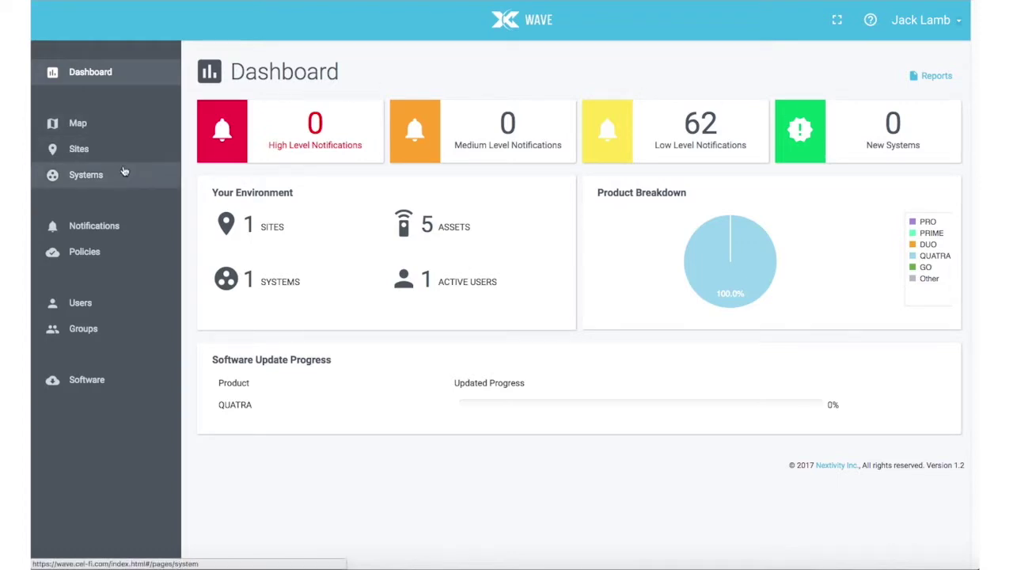
Open Default Policy 1257 from Policies and select its Donor Signal Too Strong alarm
left_click(101, 254)
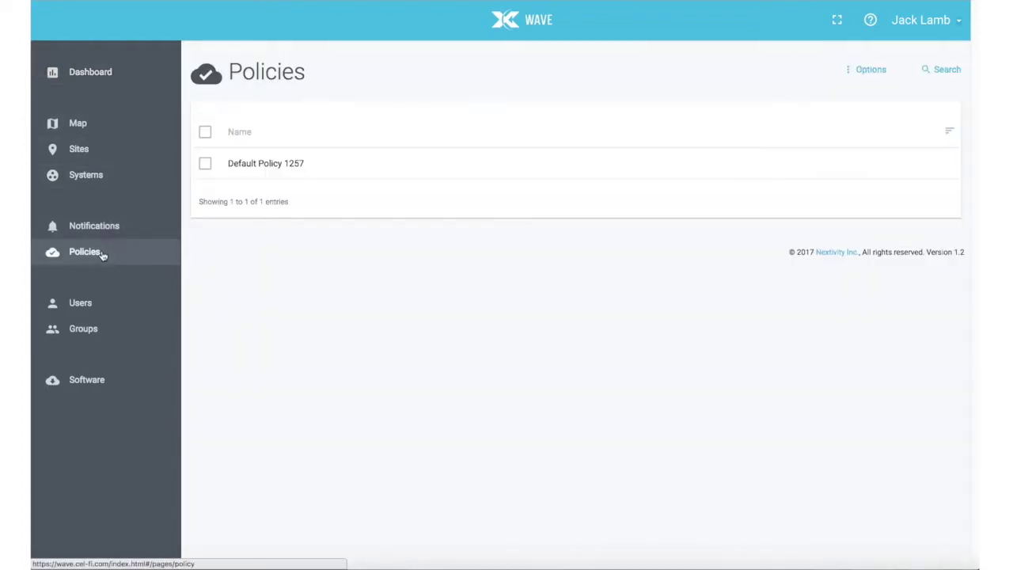
left_click(307, 173)
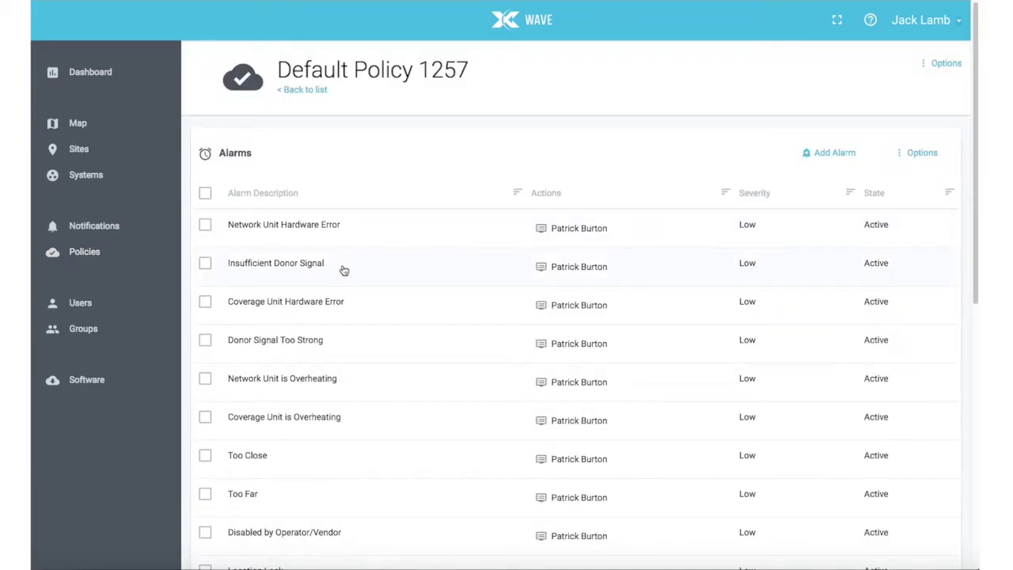
left_click(347, 351)
Add a Text alarm action for Donor Signal Too Strong, notifying the policy's user
left_click(823, 202)
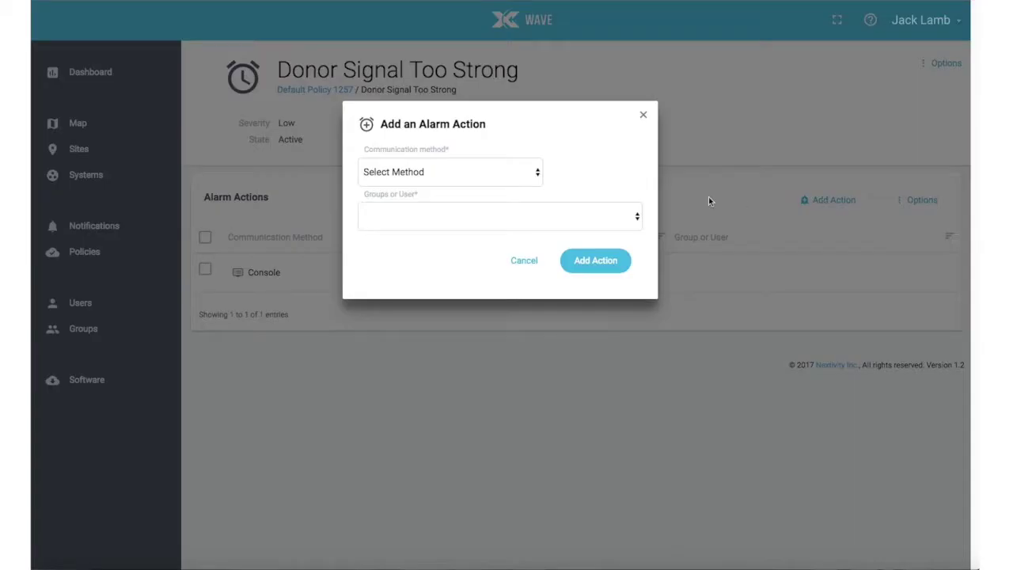
left_click(538, 176)
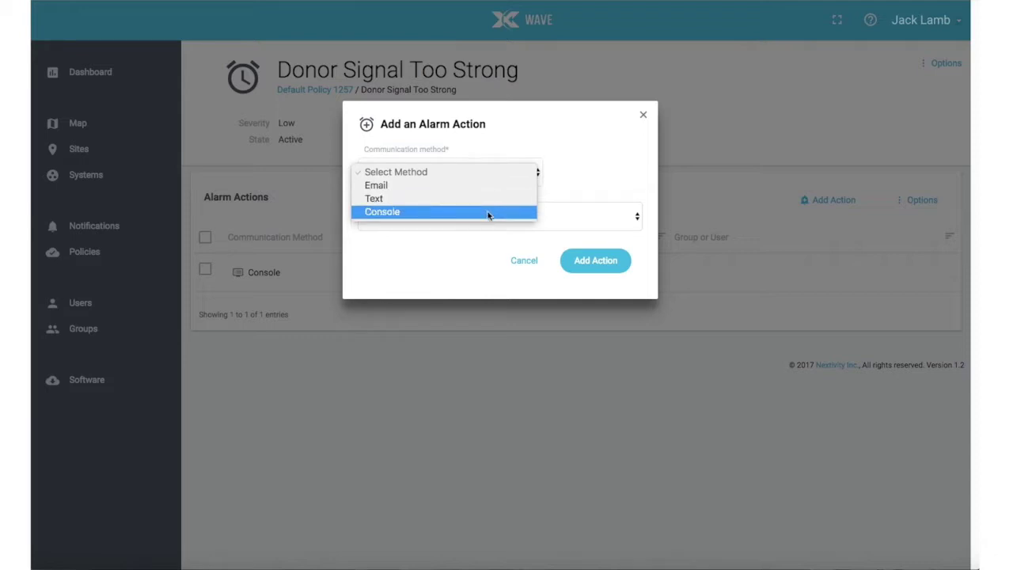
left_click(477, 206)
left_click(475, 212)
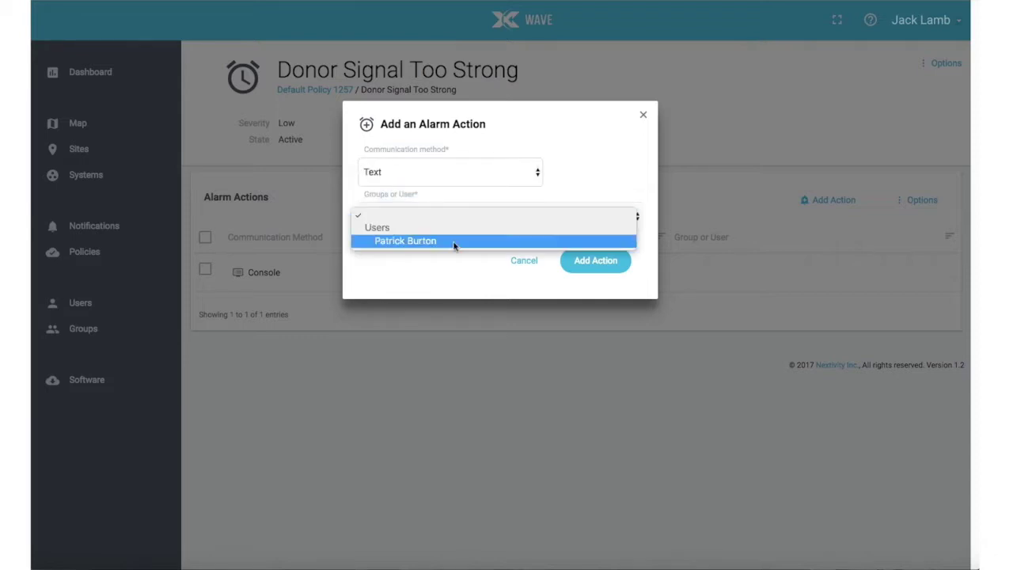
left_click(454, 244)
left_click(590, 264)
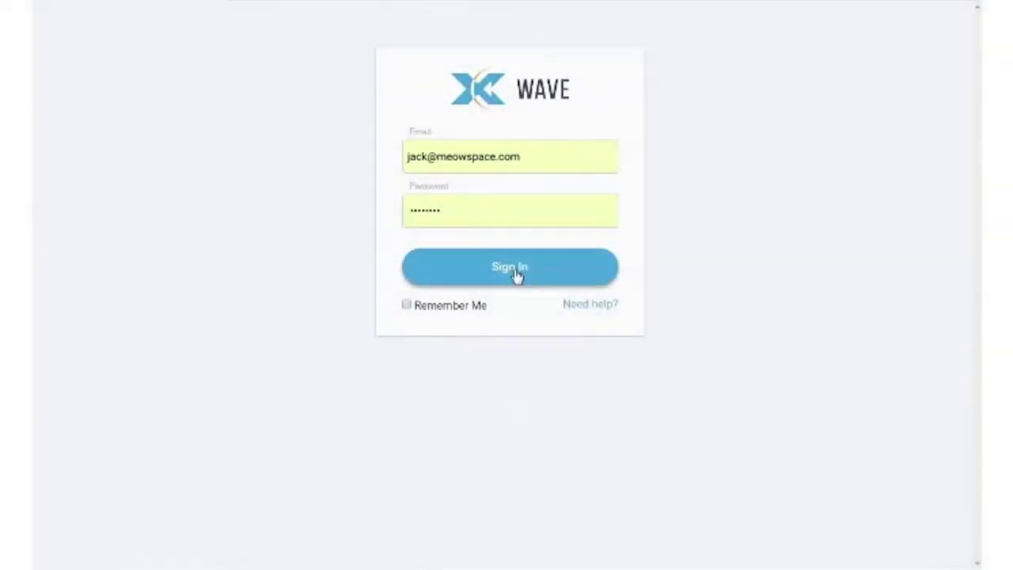
Sign back into WAVE and open a new Quatra system from the New Systems list for setup
left_click(514, 267)
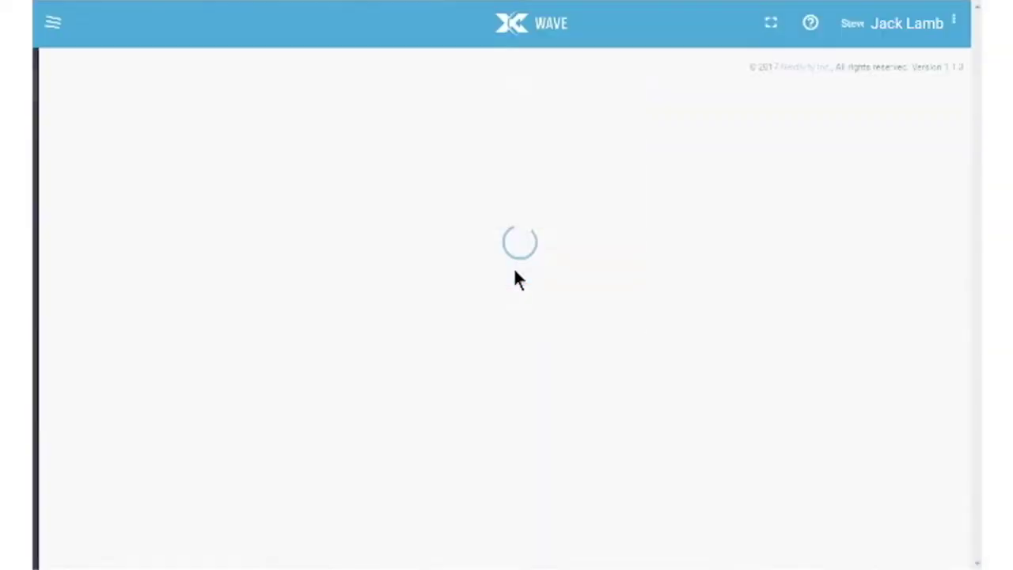
left_click(878, 190)
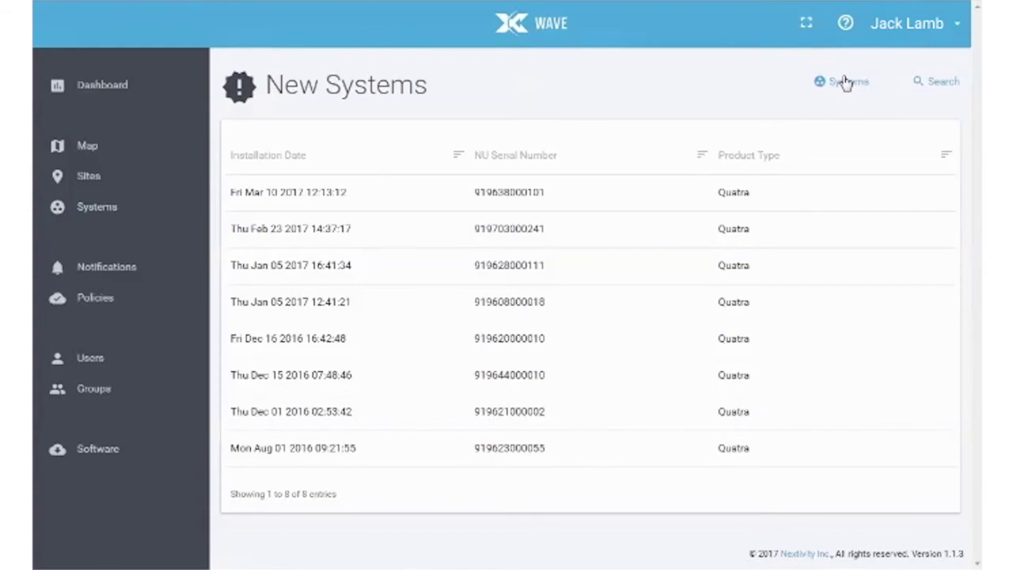
left_click(845, 82)
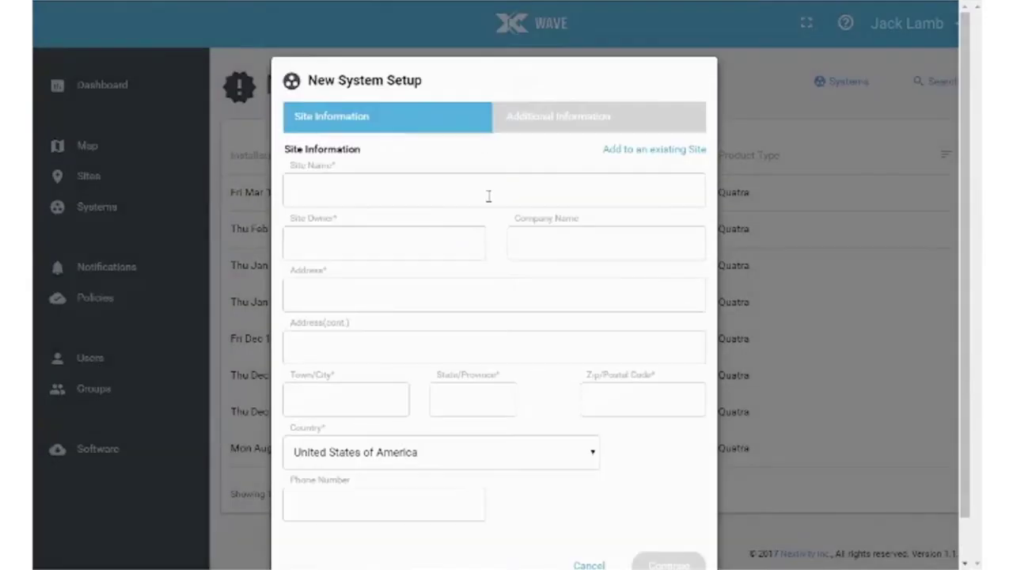